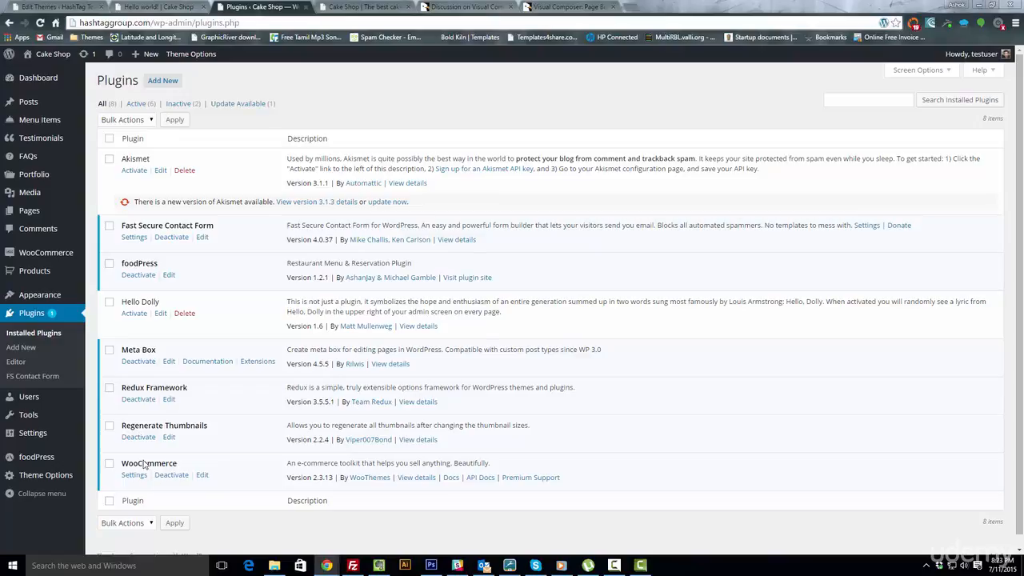
# - Open the Fast Secure Contact Form settings and go to the form shortcode in the basic settings
pyautogui.moveTo(34, 257)
pyautogui.click(43, 378)
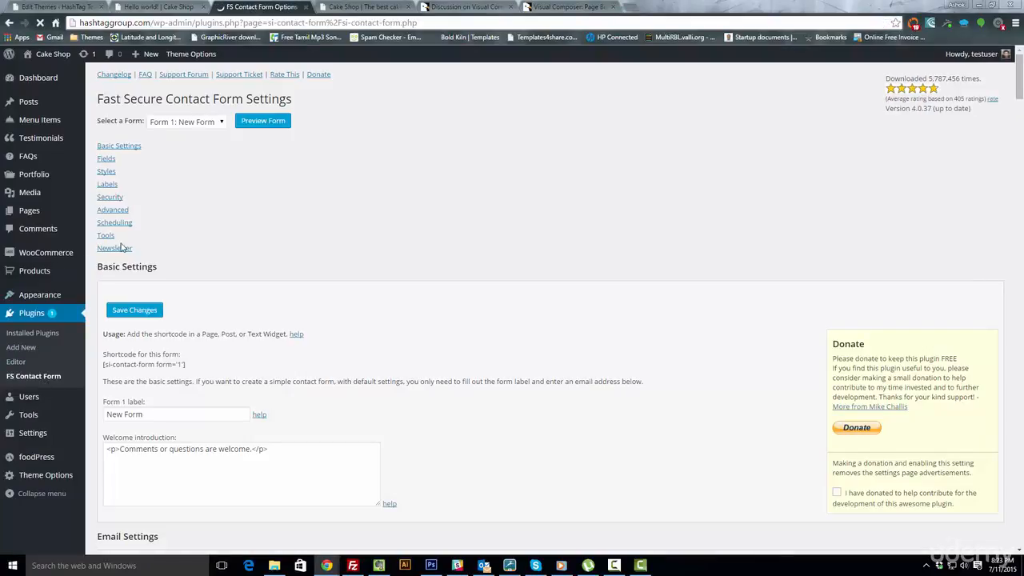
pyautogui.scroll(-2, 225, 303)
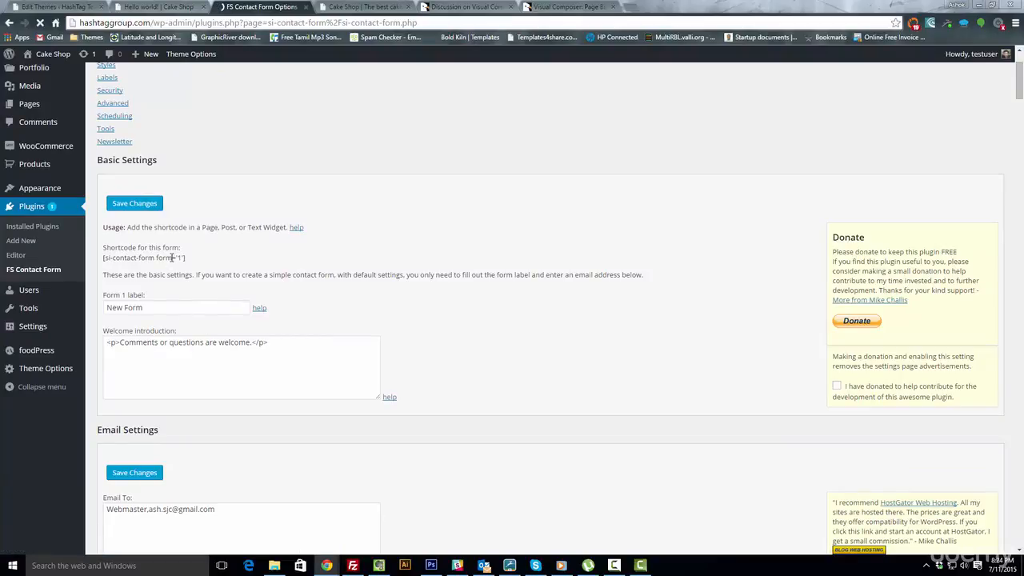
pyautogui.scroll(2, 214, 227)
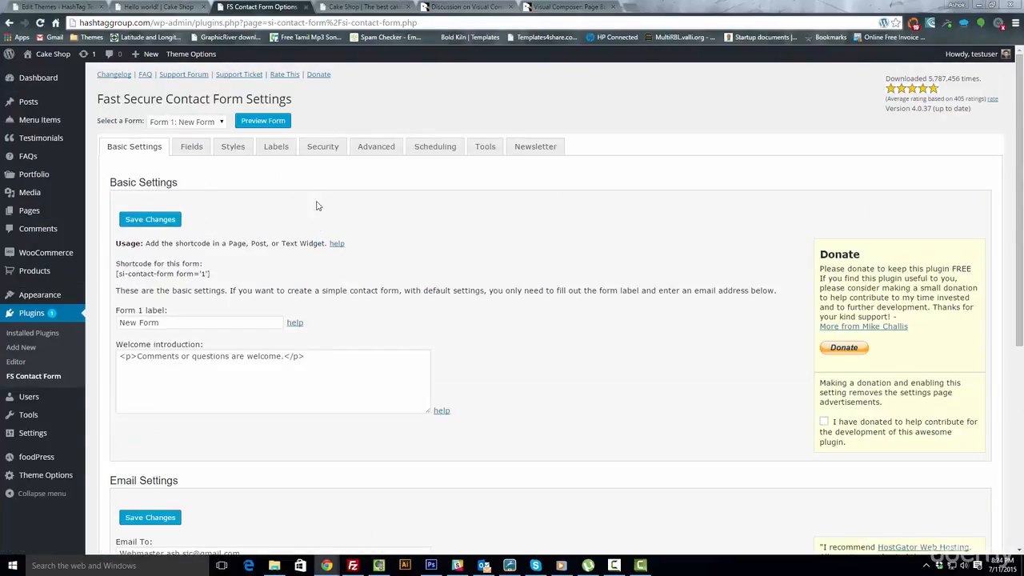
pyautogui.scroll(-4, 312, 311)
pyautogui.scroll(2, 251, 327)
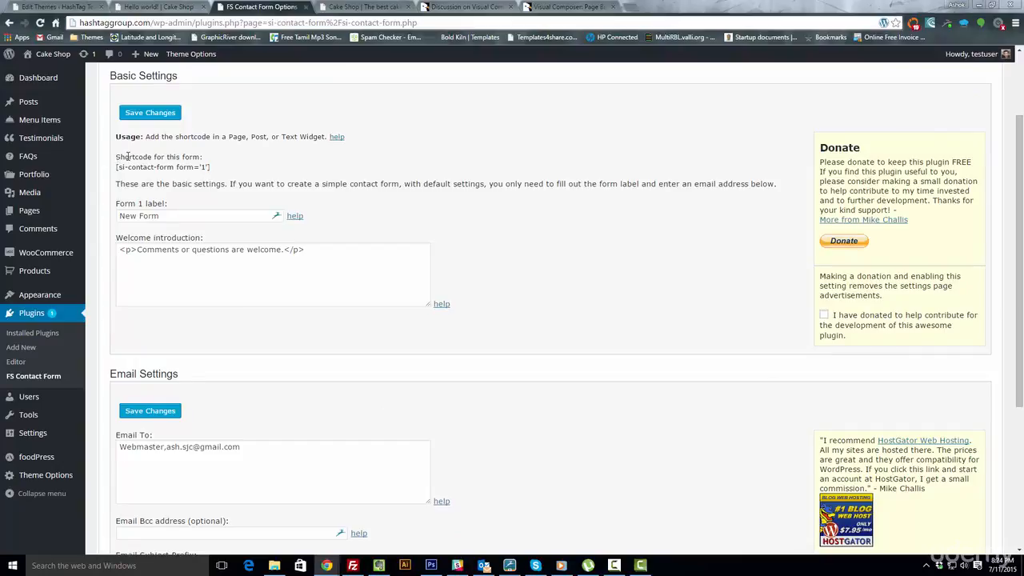
# - Copy the contact form's shortcode [si-contact-form form='1'] from the basic settings
pyautogui.moveTo(118, 157); pyautogui.dragTo(229, 168)
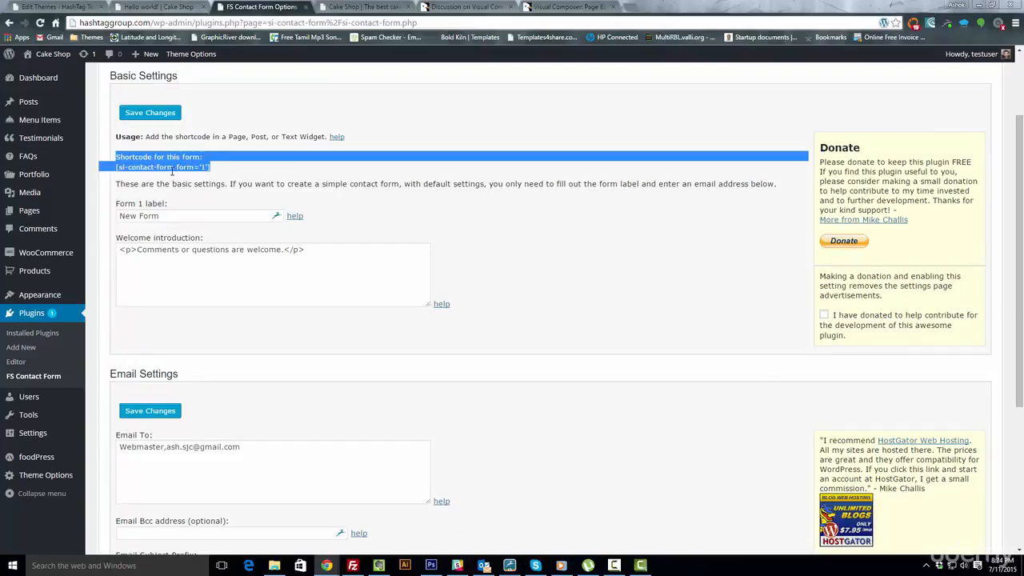
pyautogui.click(210, 167)
pyautogui.moveTo(210, 167); pyautogui.dragTo(115, 170)
pyautogui.rightClick(122, 171)
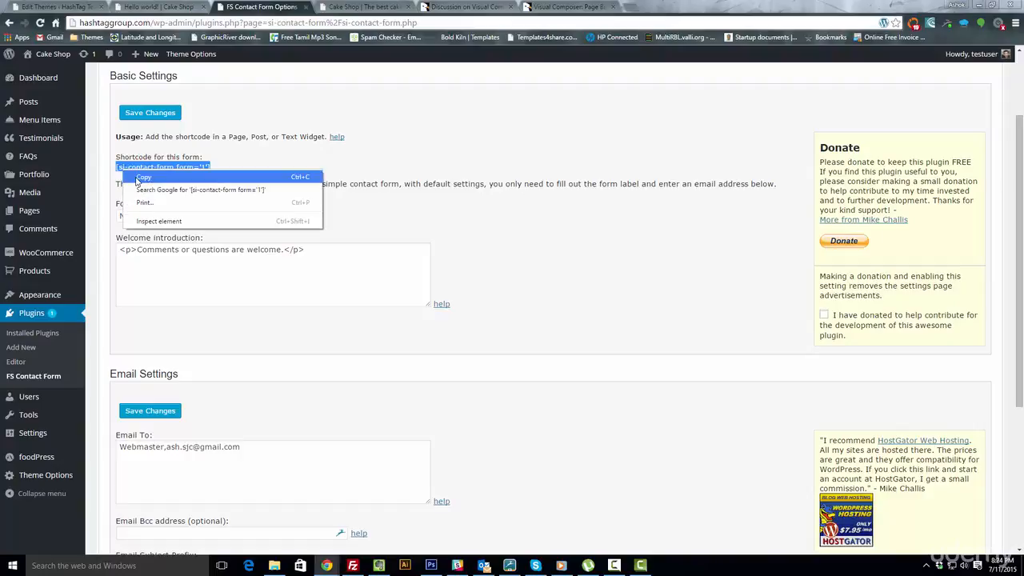
pyautogui.click(140, 178)
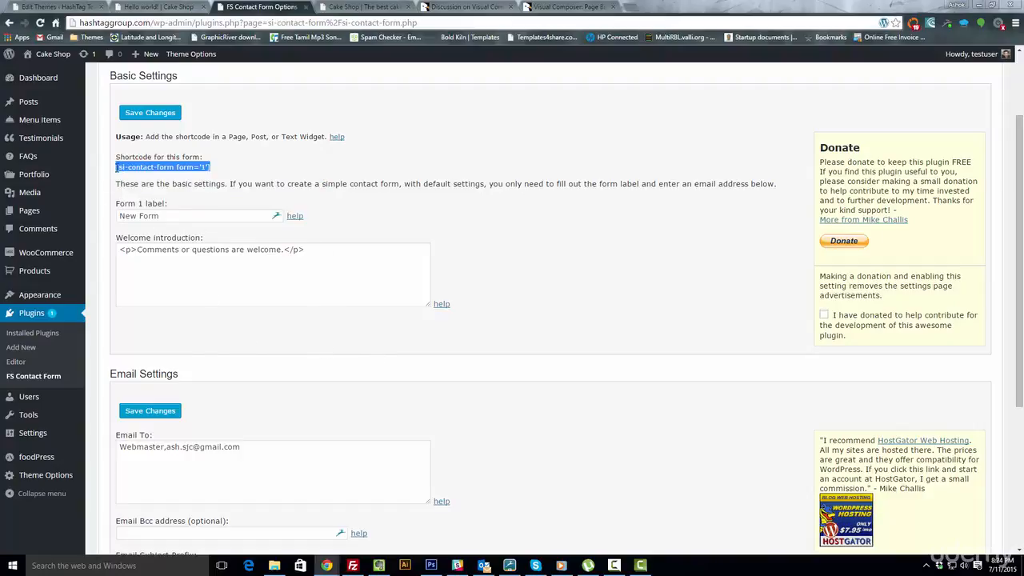
# - Open Sample Page for editing and switch its content editor to text mode
pyautogui.scroll(-3, 303, 331)
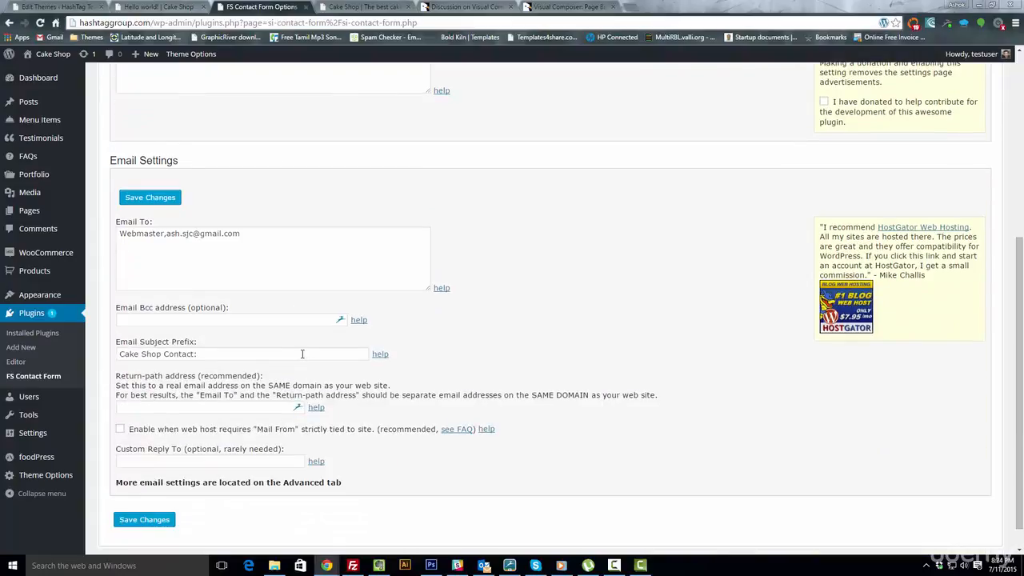
pyautogui.scroll(4, 302, 354)
pyautogui.scroll(1, 24, 111)
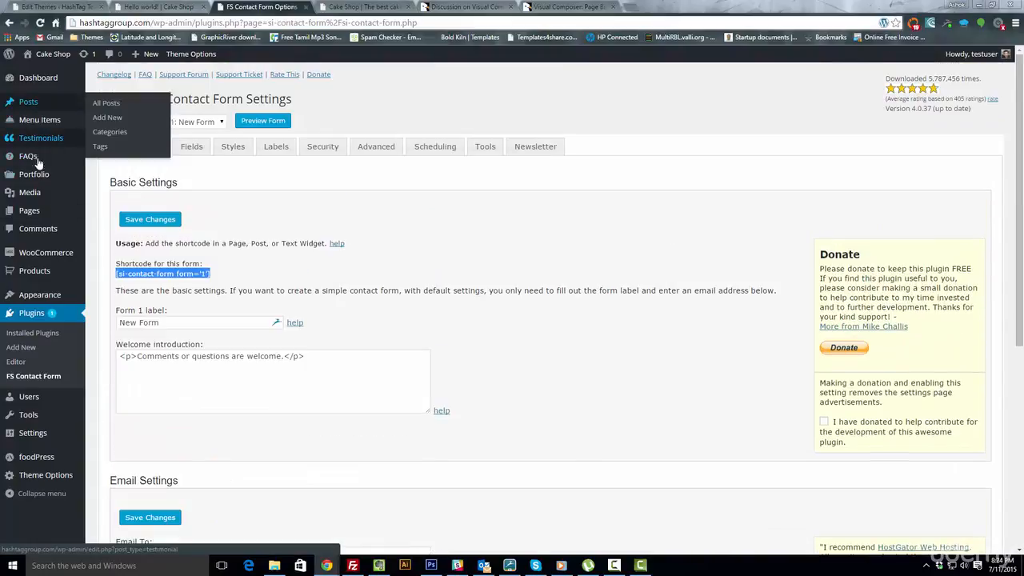
pyautogui.click(27, 215)
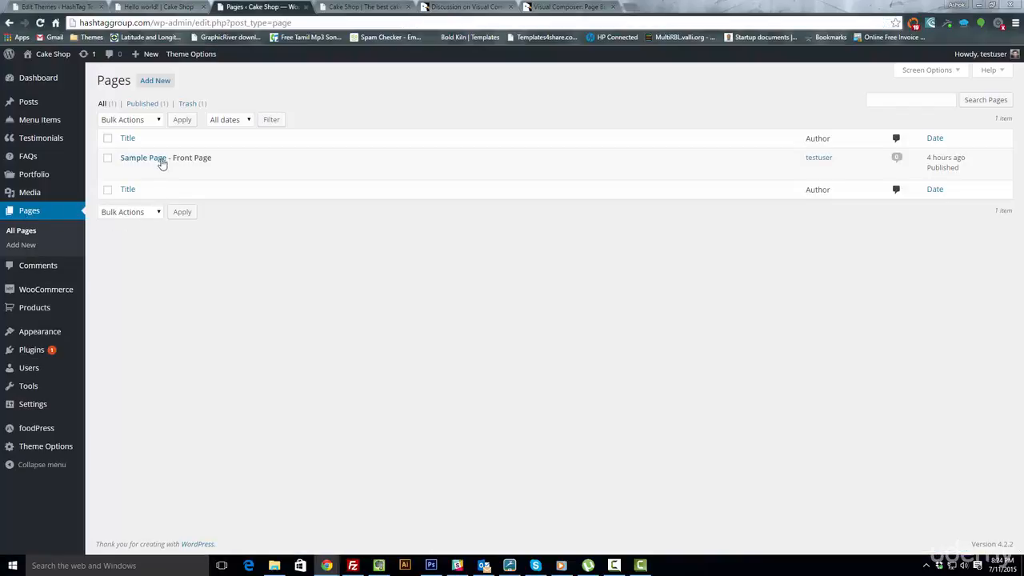
pyautogui.click(152, 159)
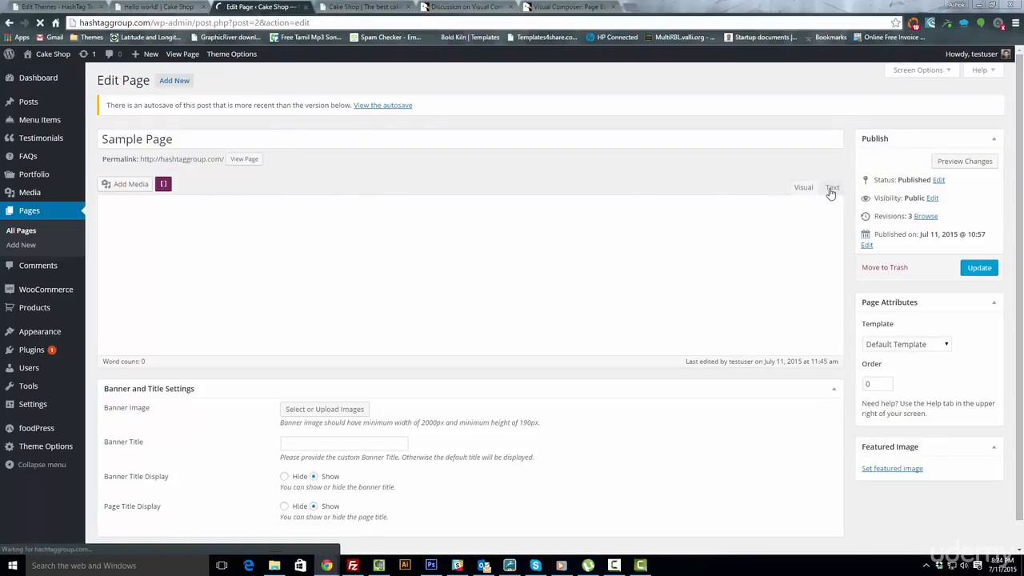
pyautogui.click(831, 188)
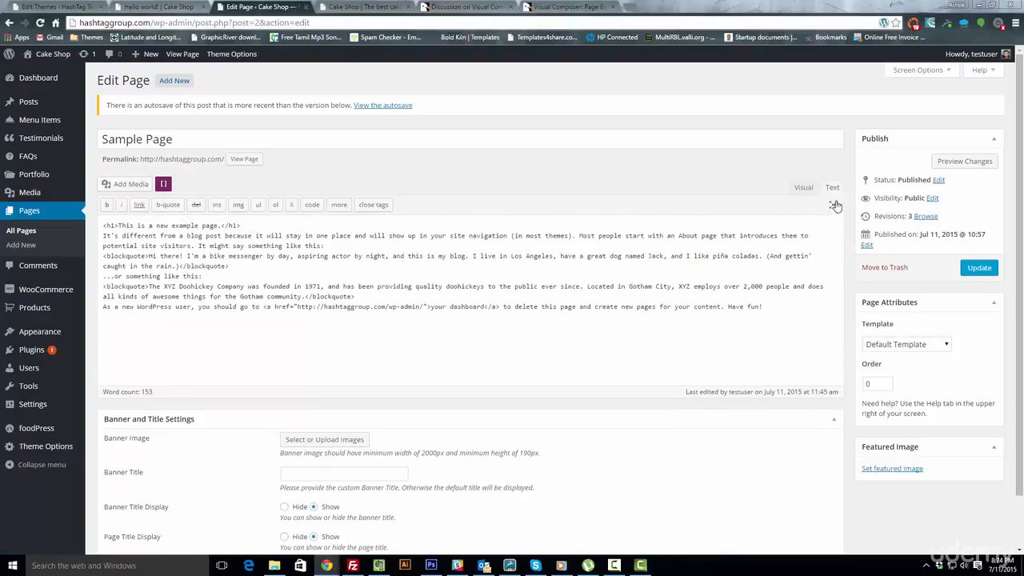
# - Paste the shortcode [si-contact-form form='1'] on a new line at the end of Sample Page's content and update the page
pyautogui.click(775, 310)
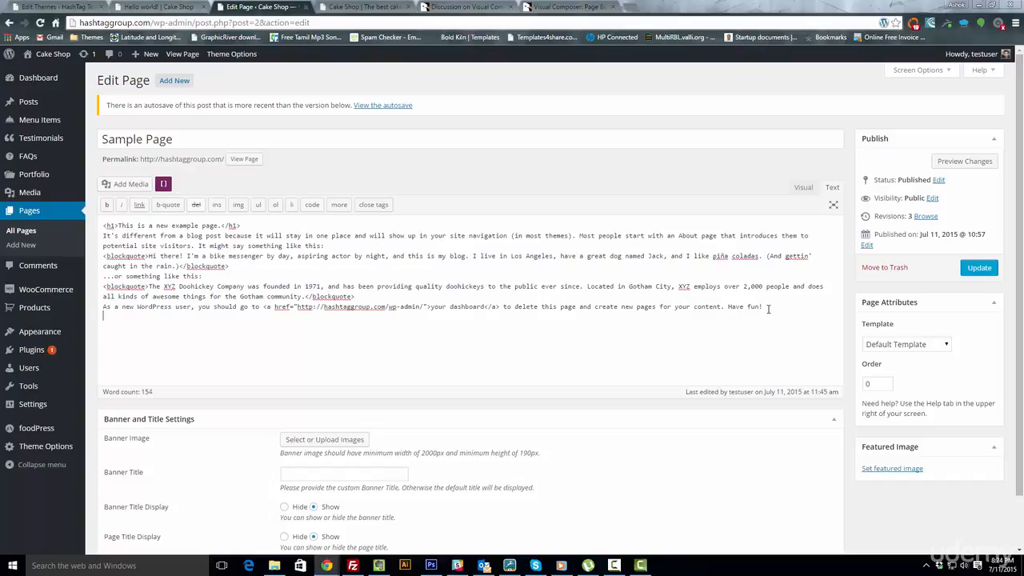
pyautogui.press('Return')
pyautogui.hotkey('ctrl', 'v')
pyautogui.click(973, 271)
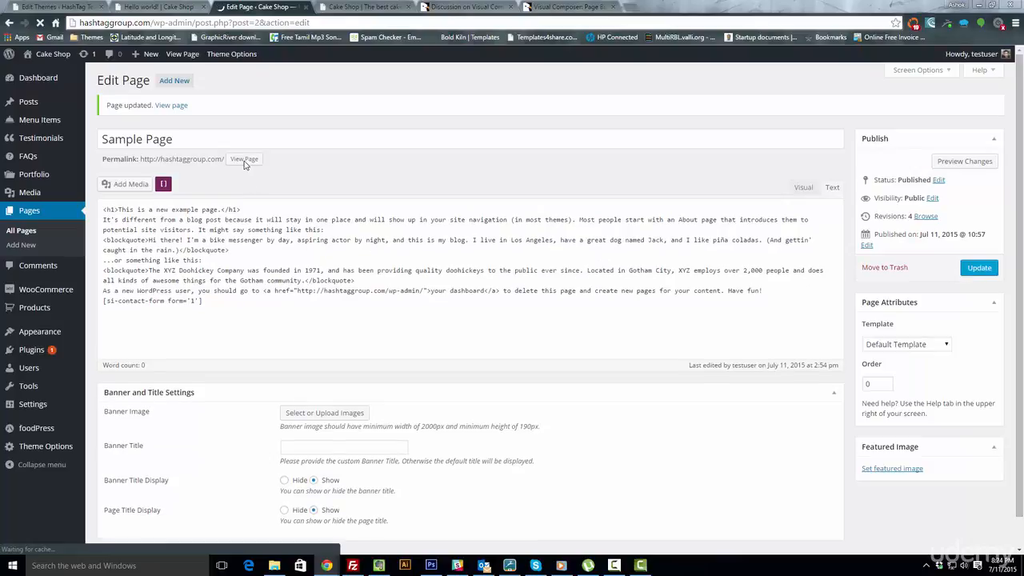
# - View the updated Sample Page in a new browser tab and go down to the contact form below the text
pyautogui.rightClick(248, 160)
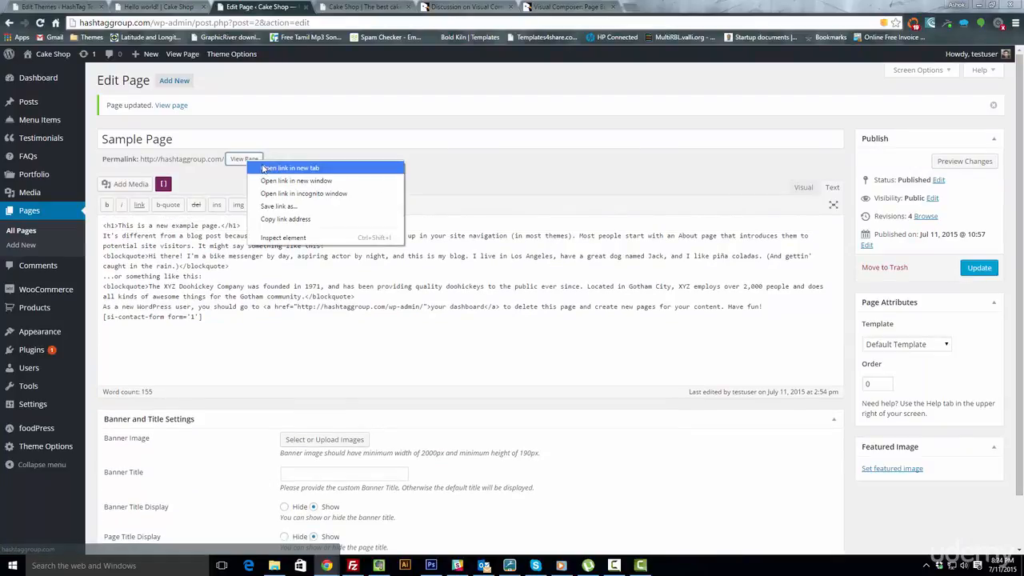
pyautogui.click(263, 167)
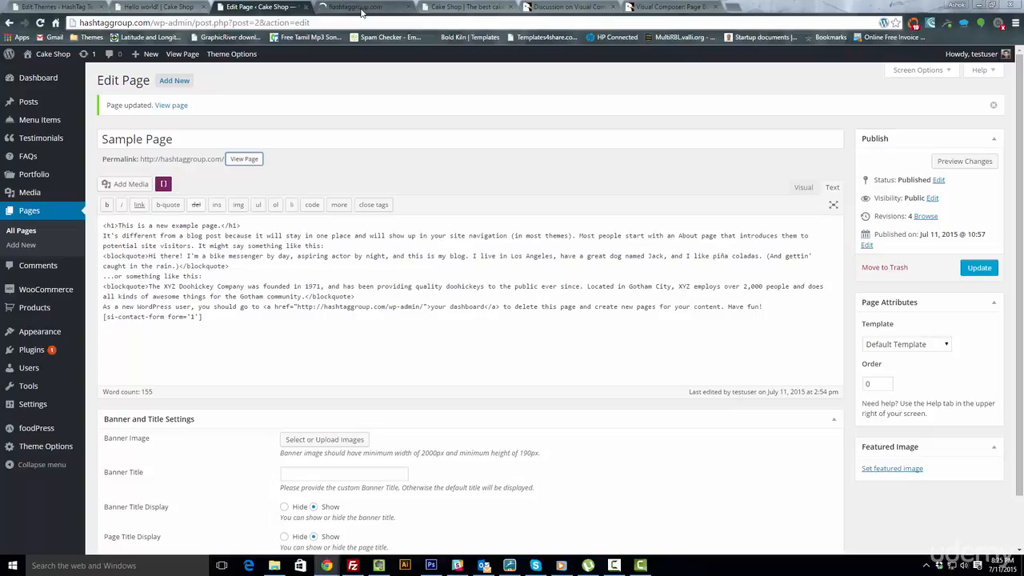
pyautogui.click(361, 10)
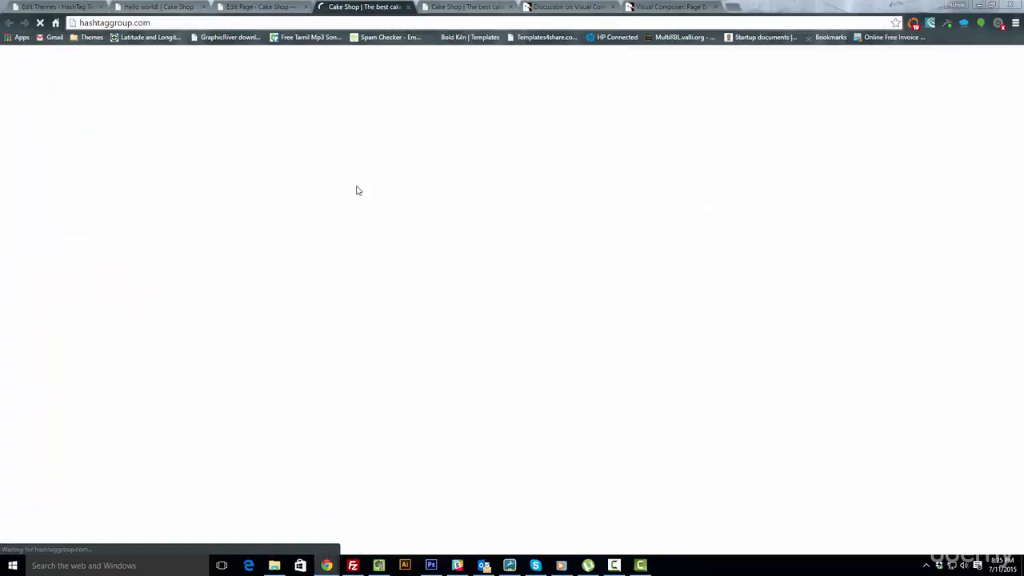
pyautogui.scroll(-3, 519, 509)
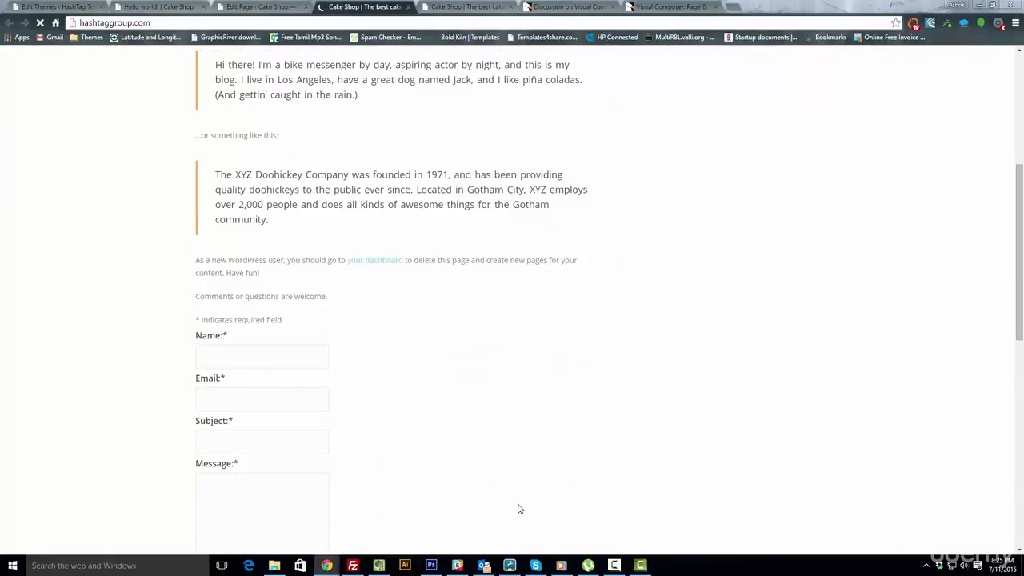
pyautogui.scroll(-2, 517, 507)
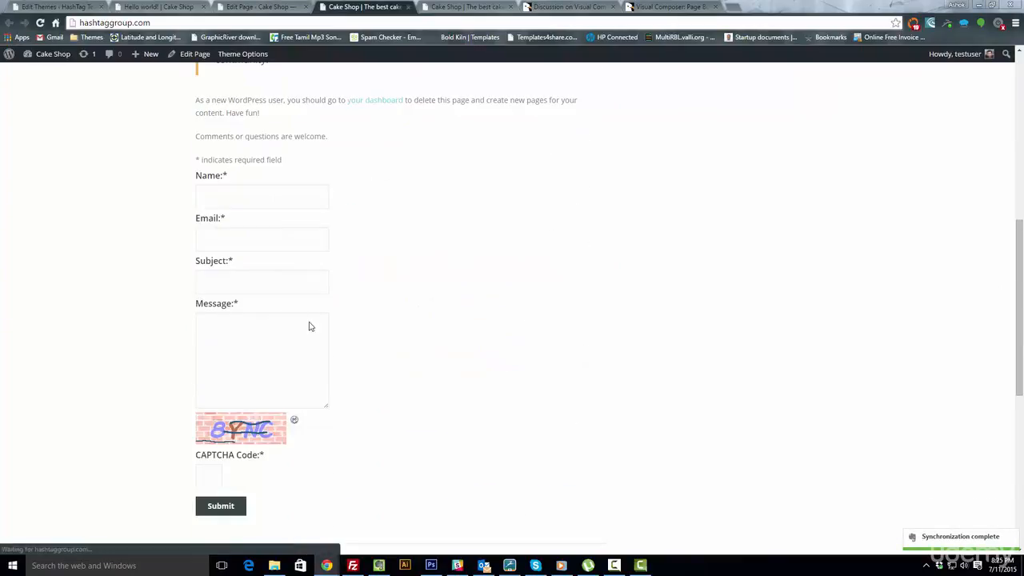
# - Examine the contact form's Name, Email, Subject, Message and CAPTCHA fields on the live page
pyautogui.click(234, 195)
pyautogui.click(223, 237)
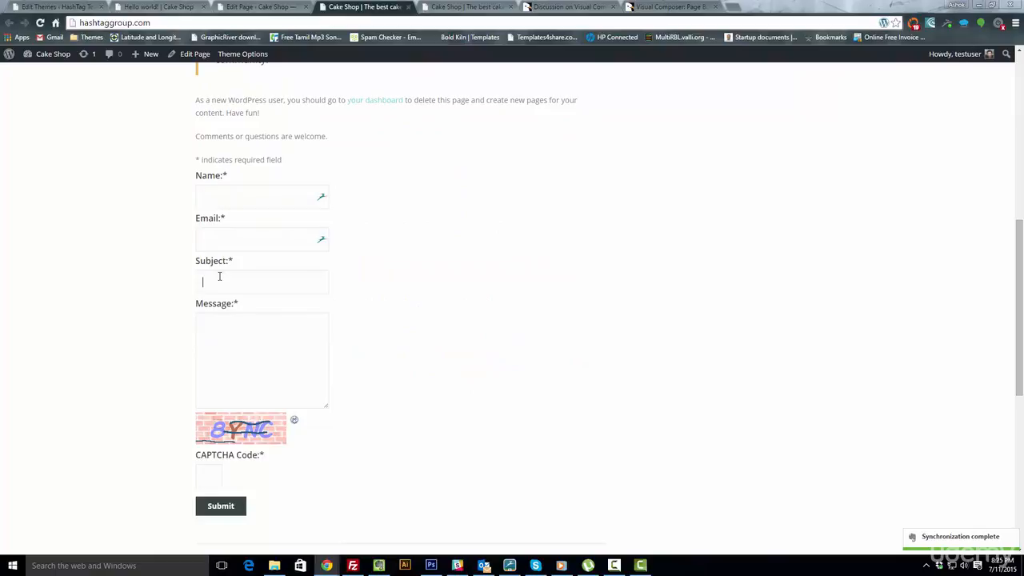
pyautogui.click(219, 276)
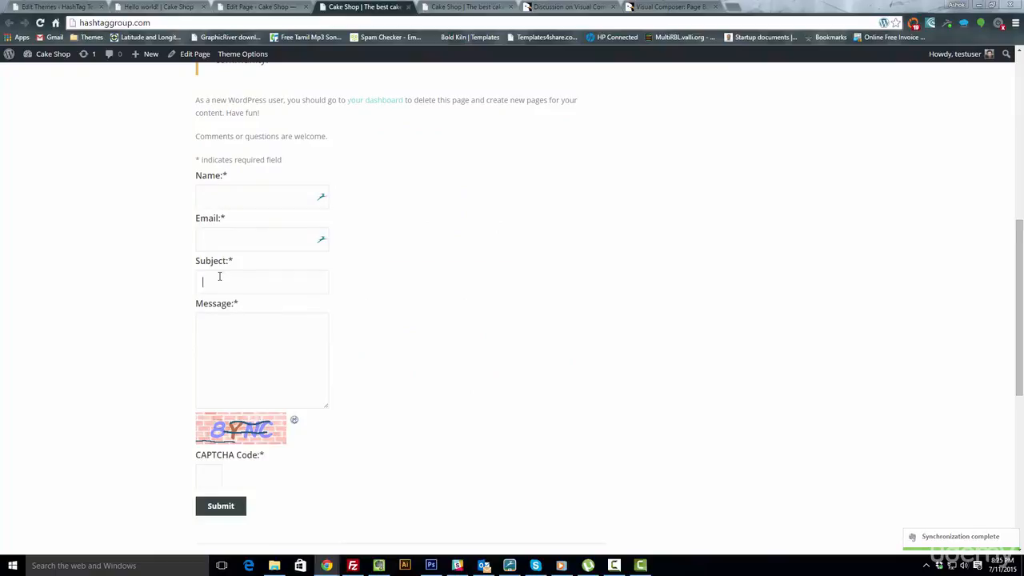
pyautogui.click(234, 197)
pyautogui.click(550, 366)
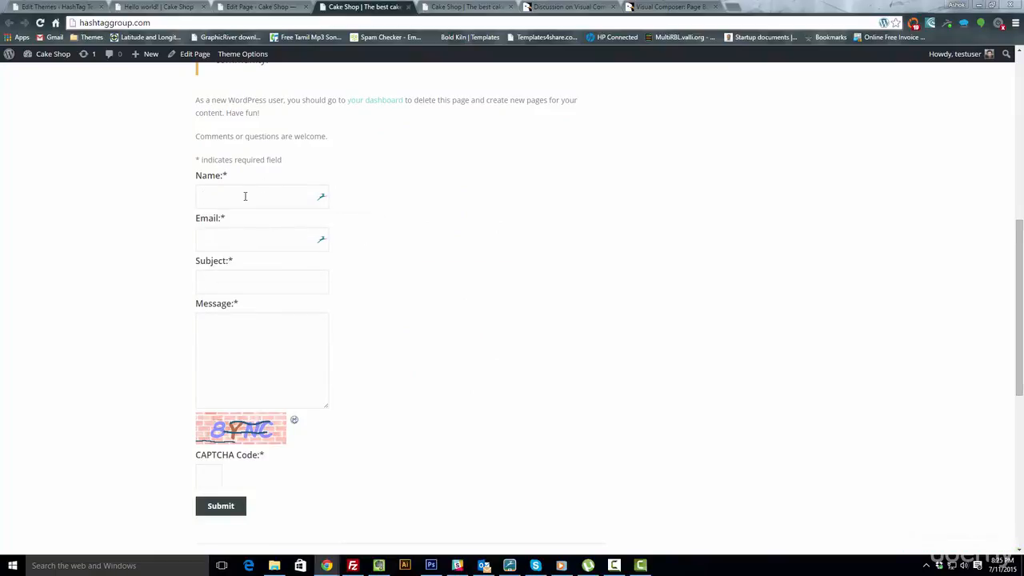
pyautogui.scroll(-1, 325, 457)
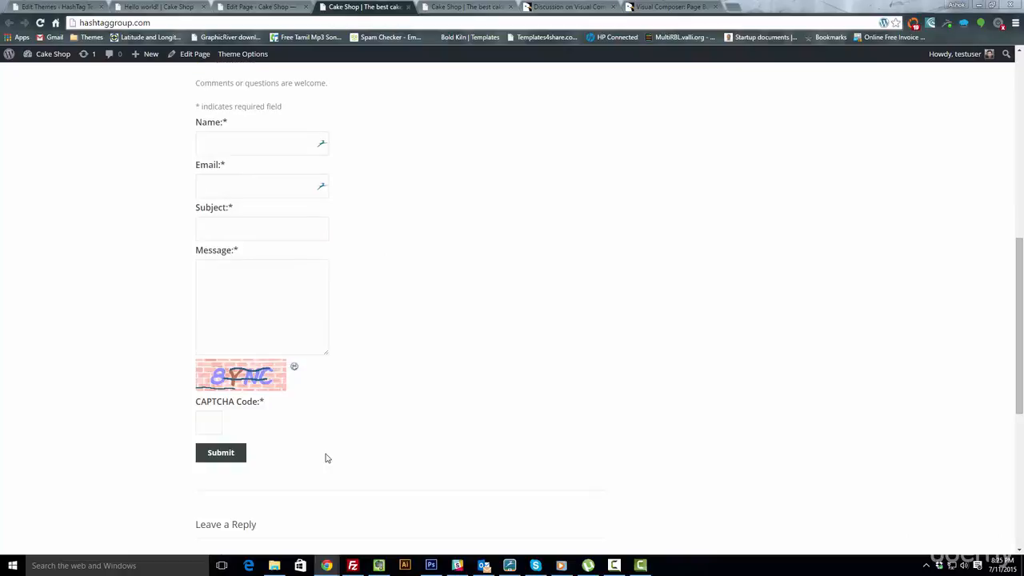
pyautogui.scroll(1, 325, 455)
# - Return to editing Sample Page, open the Shortcode Generator and look through the Single Menu Item options with the Text only style
pyautogui.click(255, 9)
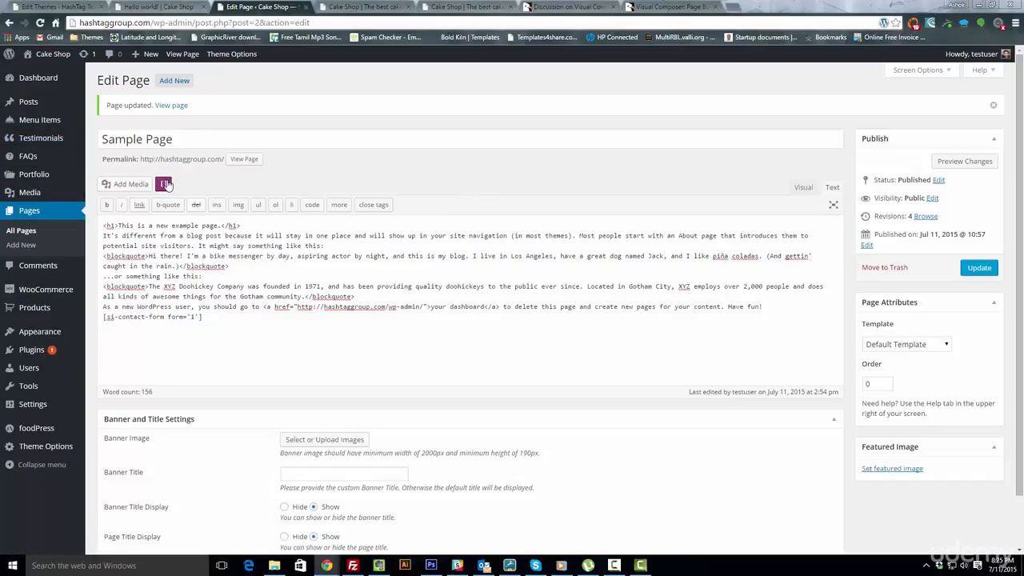
pyautogui.click(164, 185)
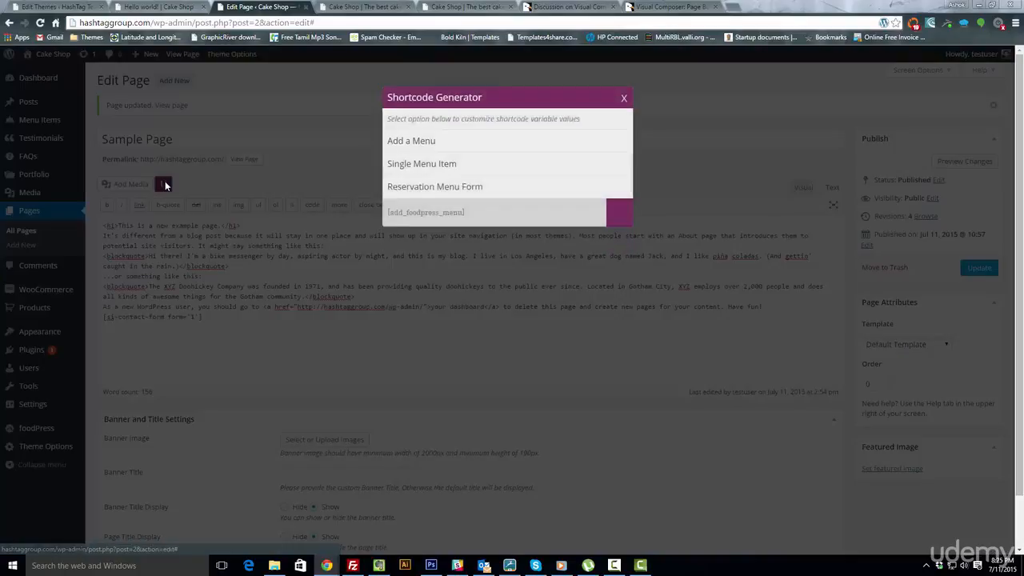
pyautogui.click(435, 162)
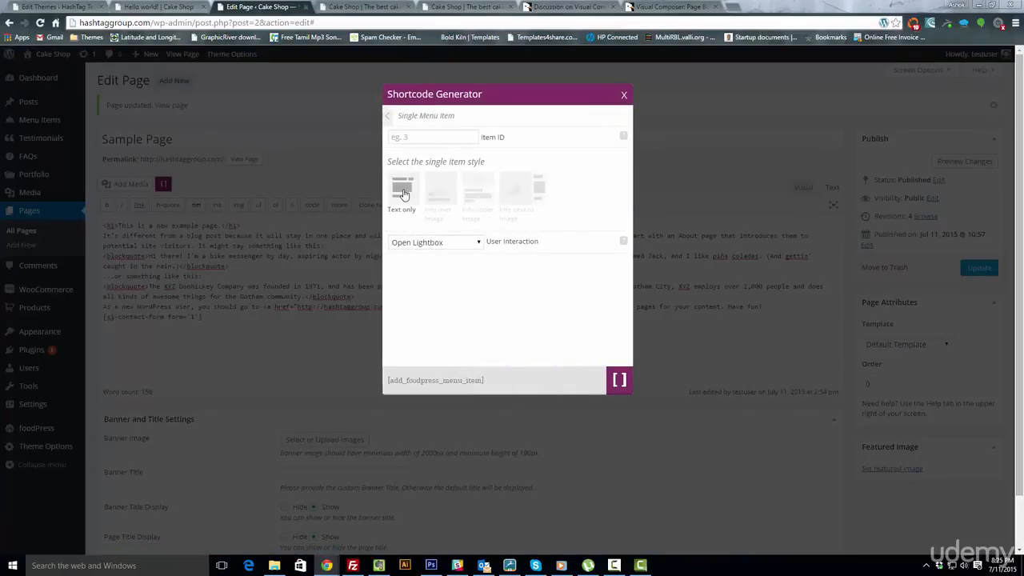
pyautogui.click(403, 200)
pyautogui.click(390, 117)
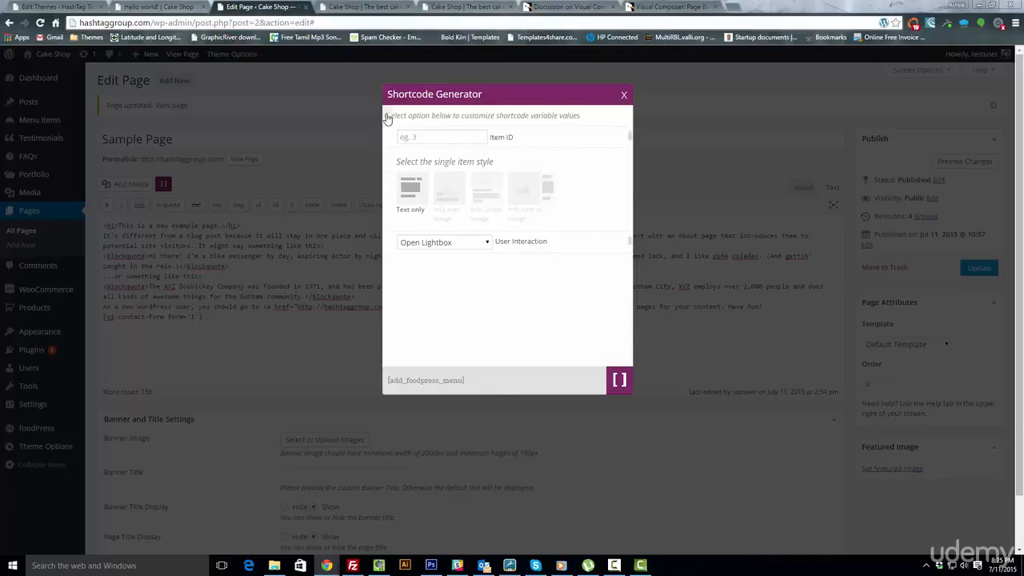
# - Generate an Add a Menu shortcode with the Text Based menu style and copy the resulting shortcode
pyautogui.click(432, 140)
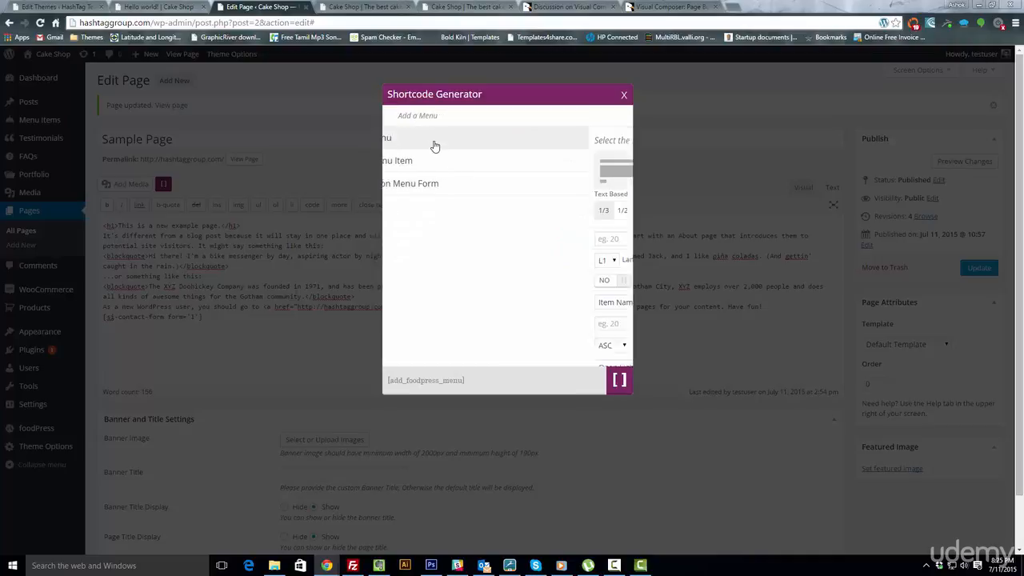
pyautogui.click(425, 171)
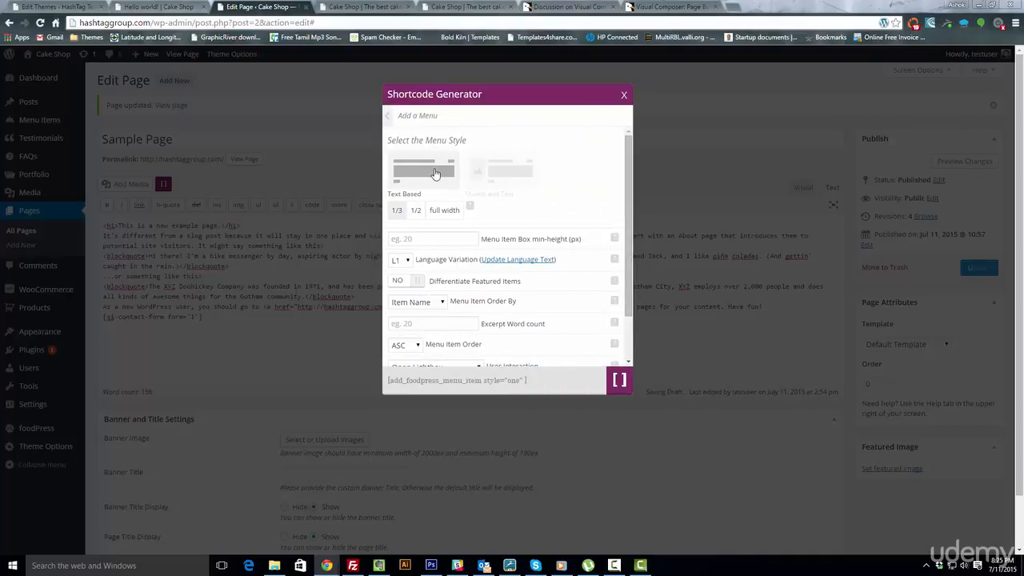
pyautogui.scroll(-5, 483, 240)
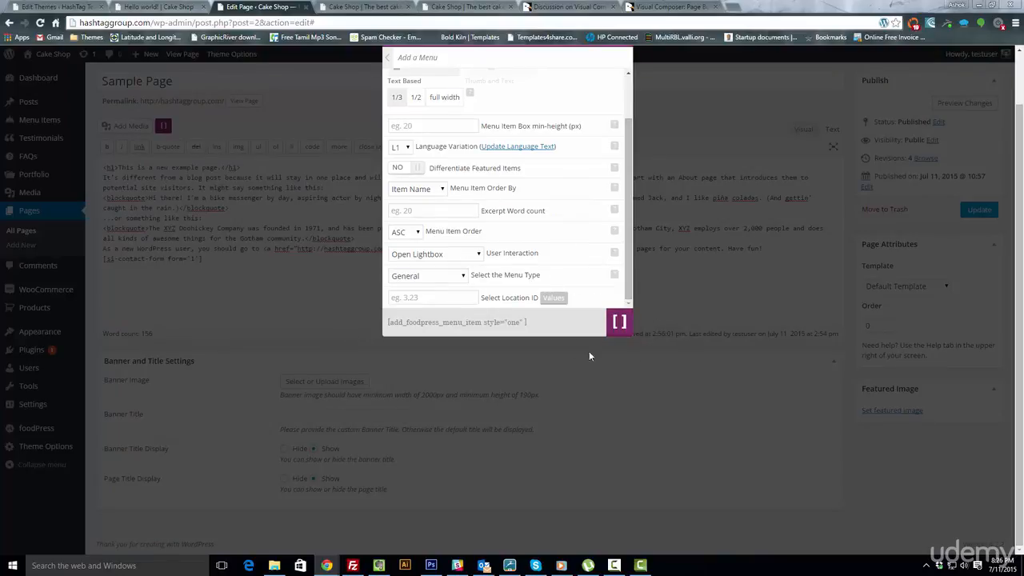
pyautogui.moveTo(527, 322); pyautogui.dragTo(384, 322)
pyautogui.hotkey('ctrl', 'c')
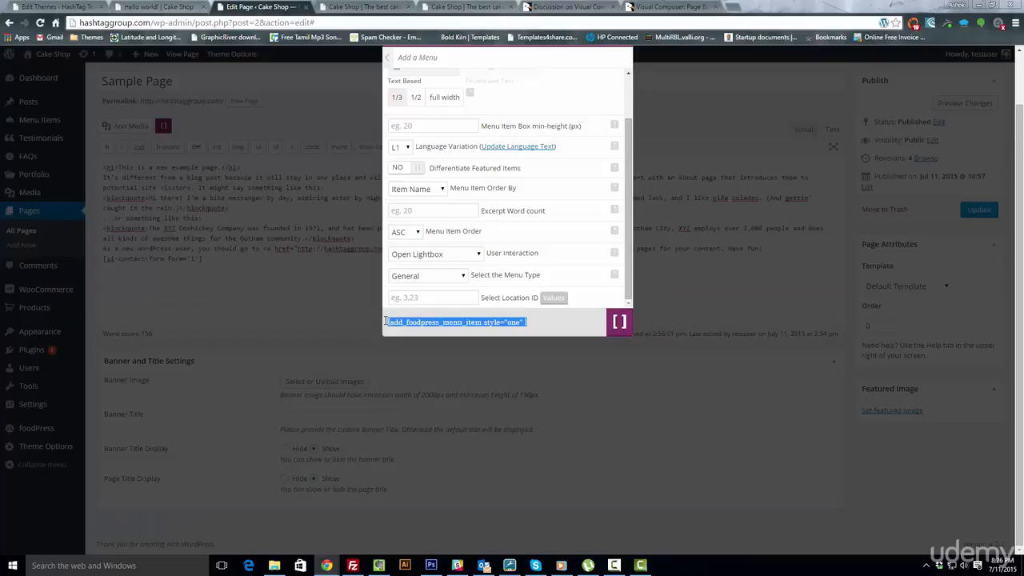
# - Set the menu shortcode's box width to full width and keep Item Name as the Menu Item Order By option
pyautogui.scroll(3, 477, 271)
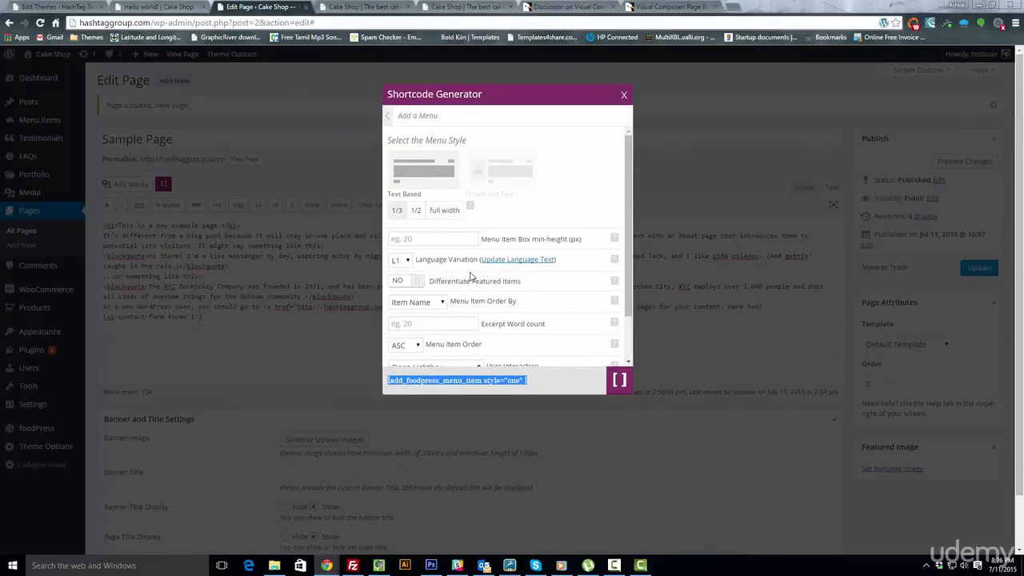
pyautogui.click(416, 210)
pyautogui.click(443, 210)
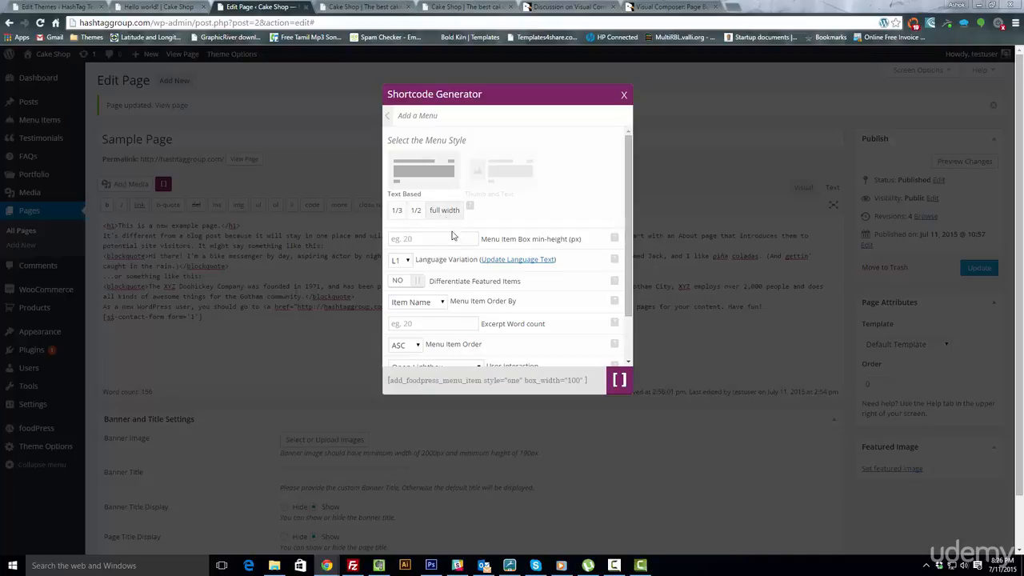
pyautogui.scroll(-1, 477, 263)
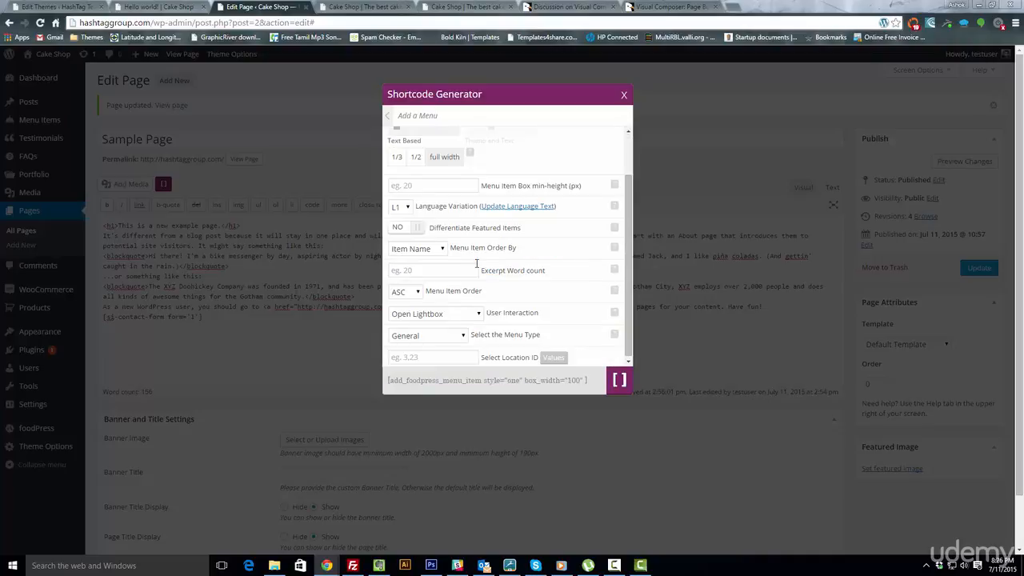
pyautogui.click(432, 253)
pyautogui.click(435, 254)
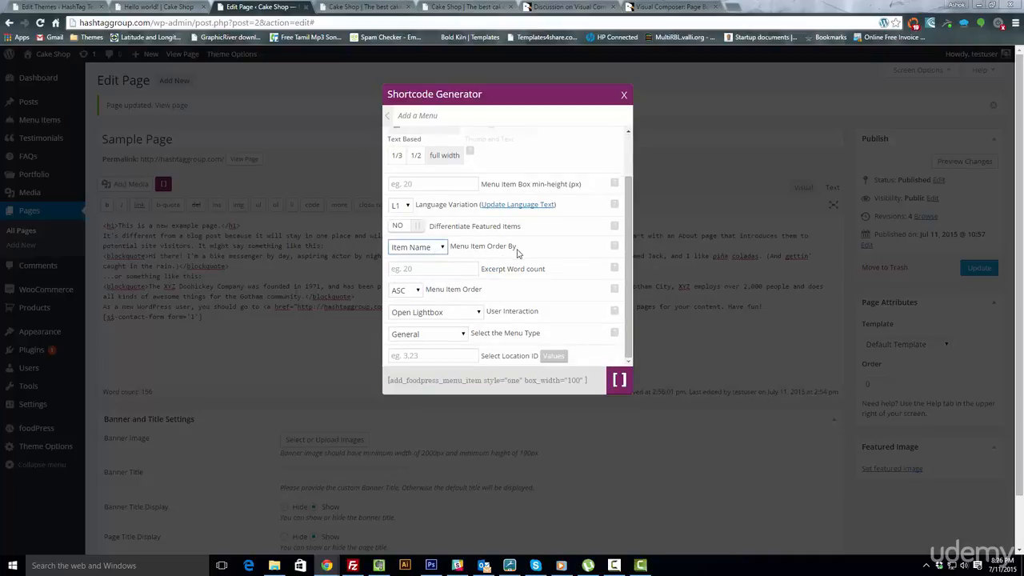
# - Look through the Menu Type options for the menu shortcode, keep General, and close the Shortcode Generator
pyautogui.click(438, 332)
pyautogui.click(438, 333)
pyautogui.click(437, 333)
pyautogui.click(438, 334)
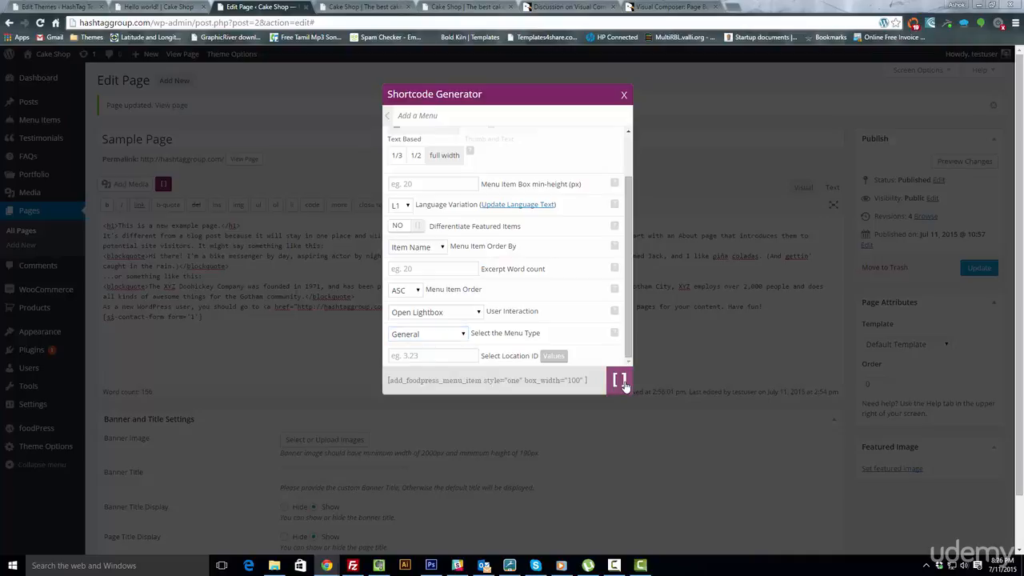
pyautogui.click(624, 94)
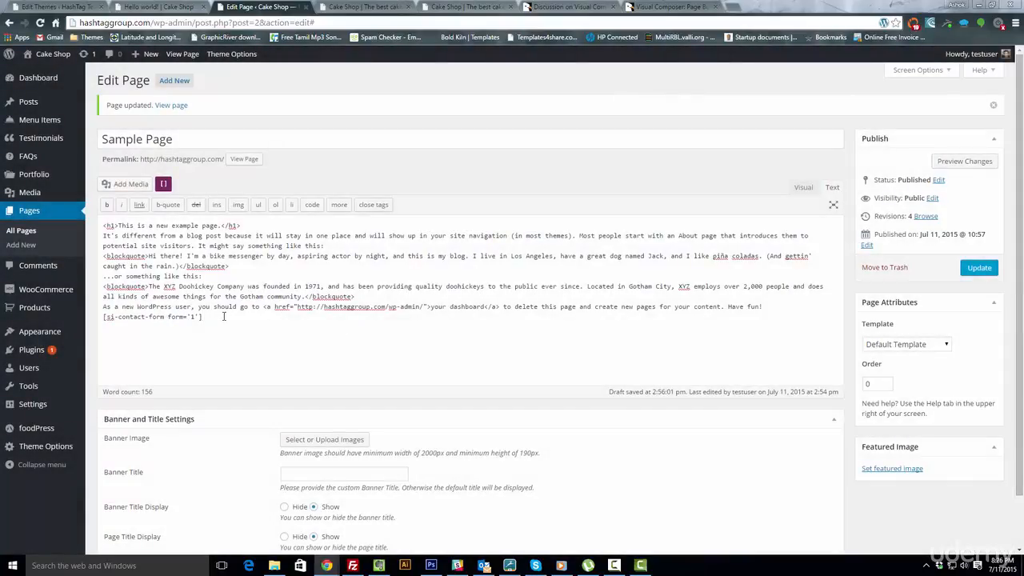
# - Paste [add_foodpress_menu_item style="one" ] below the contact form shortcode, update Sample Page, and reload the live page to check it
pyautogui.hotkey('ctrl', 'v')
pyautogui.click(976, 272)
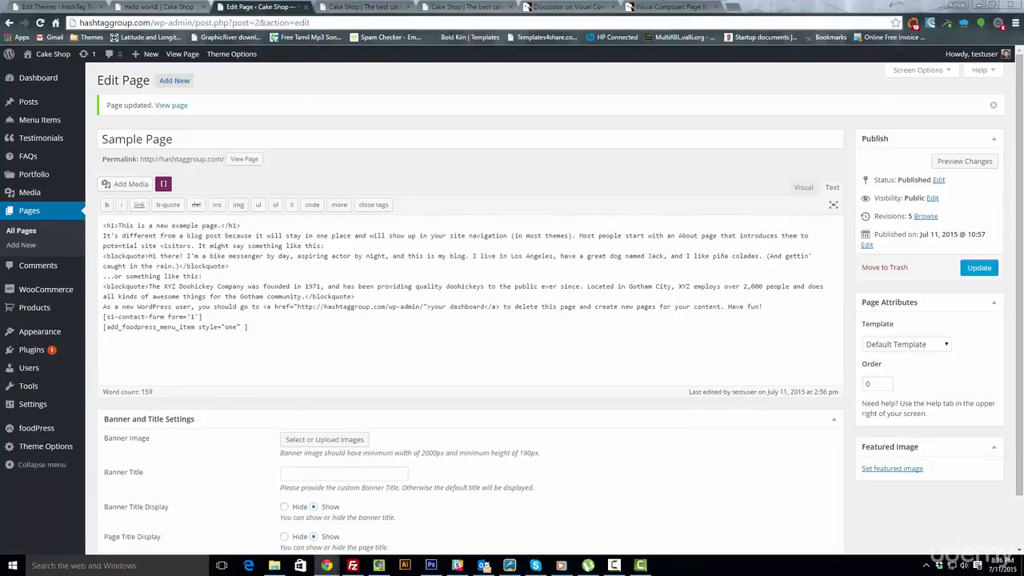
pyautogui.click(360, 6)
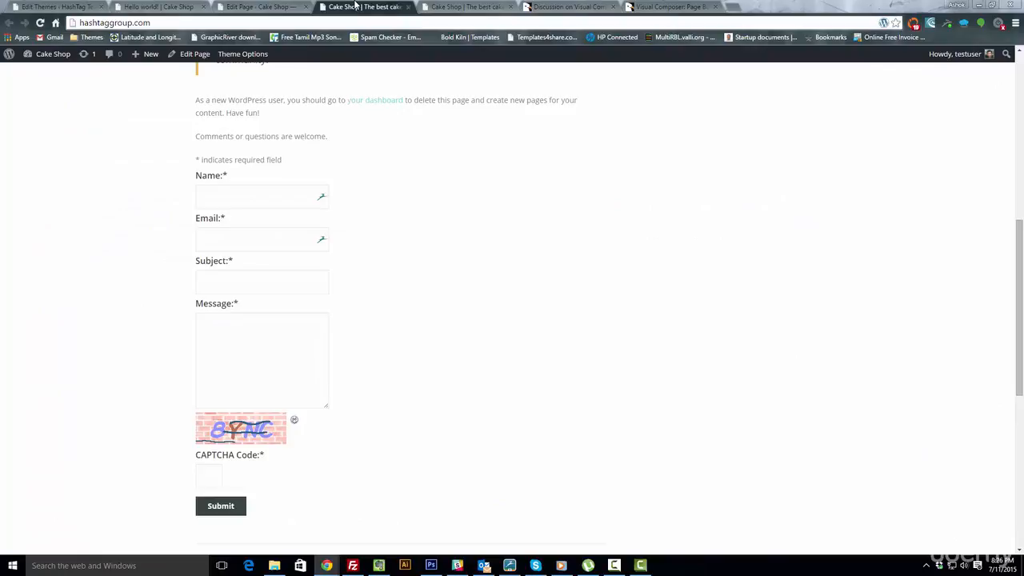
pyautogui.click(40, 22)
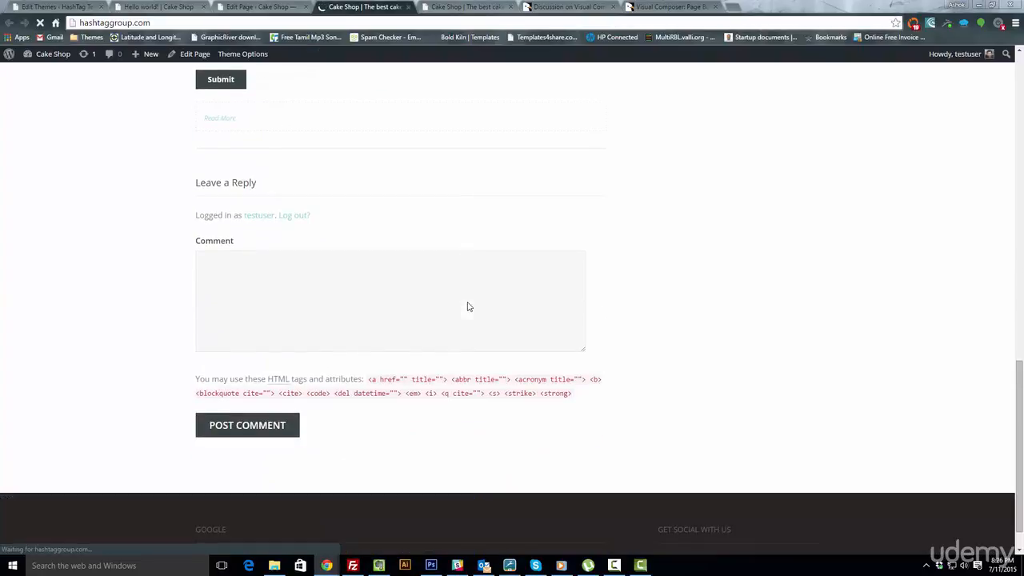
pyautogui.scroll(7, 469, 306)
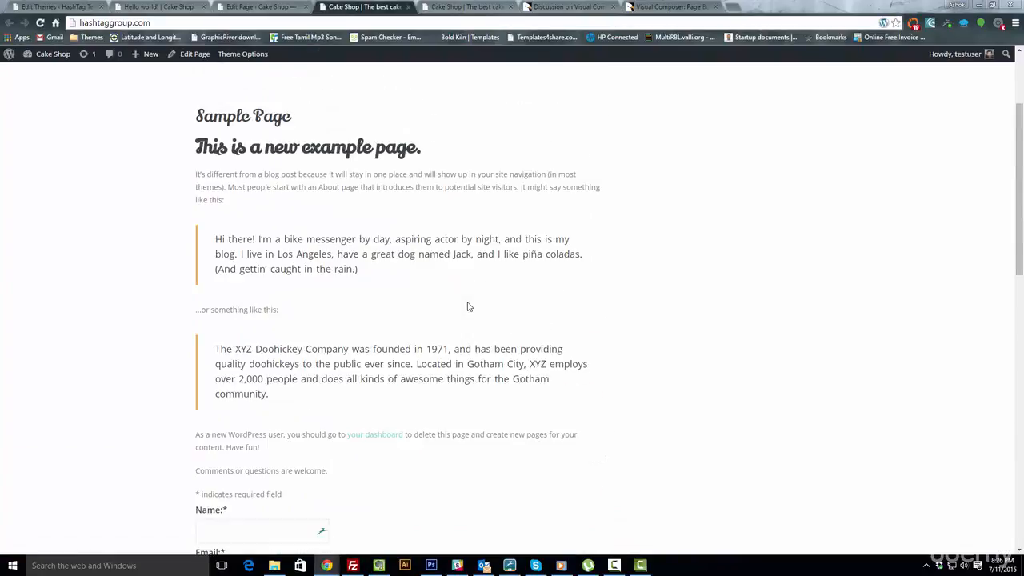
# - Return to editing Sample Page, view the shortcode types offered by the Shortcode Generator, and close it
pyautogui.click(264, 7)
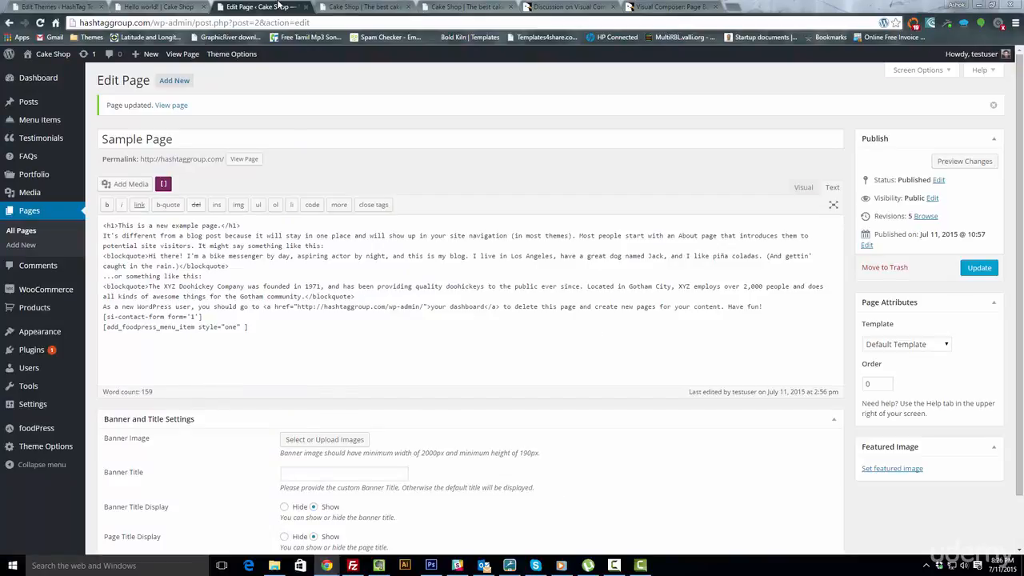
pyautogui.click(260, 321)
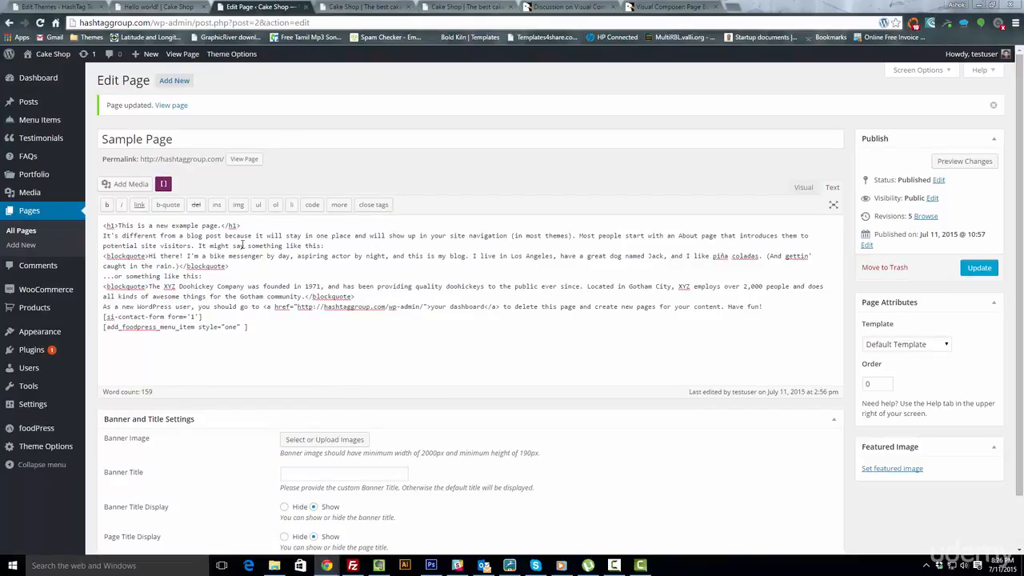
pyautogui.moveTo(41, 116)
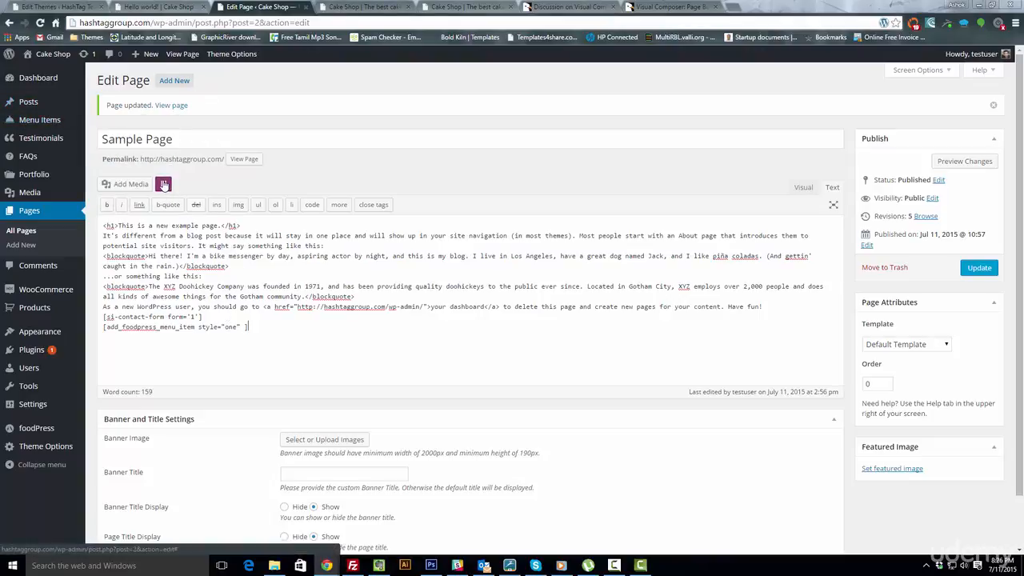
pyautogui.click(163, 185)
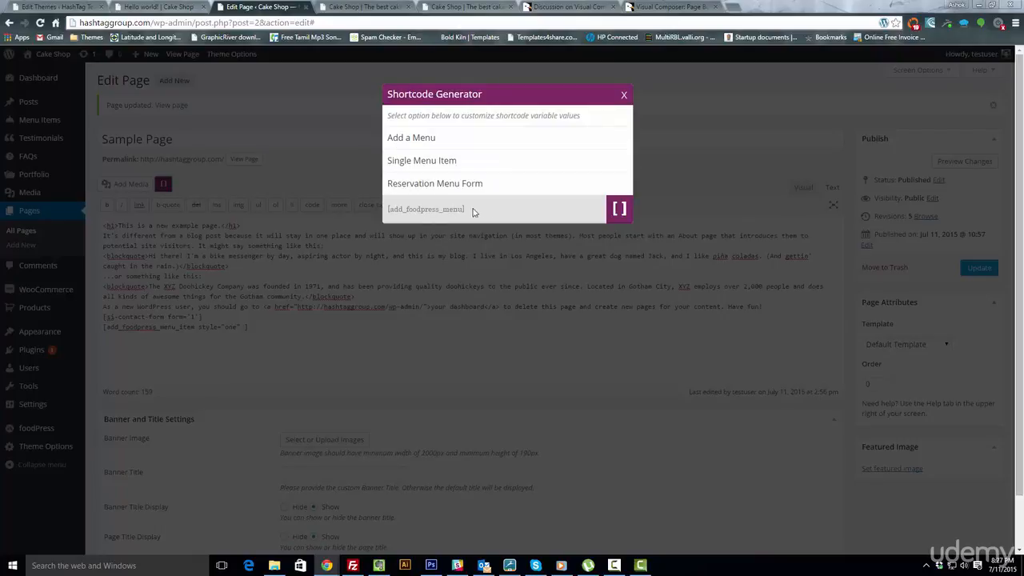
pyautogui.click(624, 97)
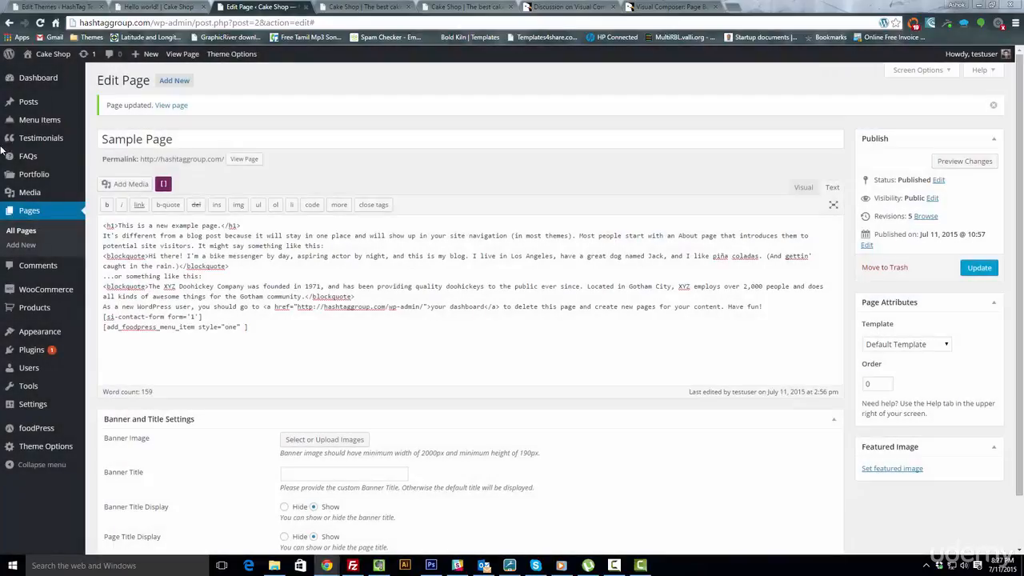
# - View the Menu Items admin options and inspect the live Sample Page below the contact form for menu output
pyautogui.moveTo(11, 128)
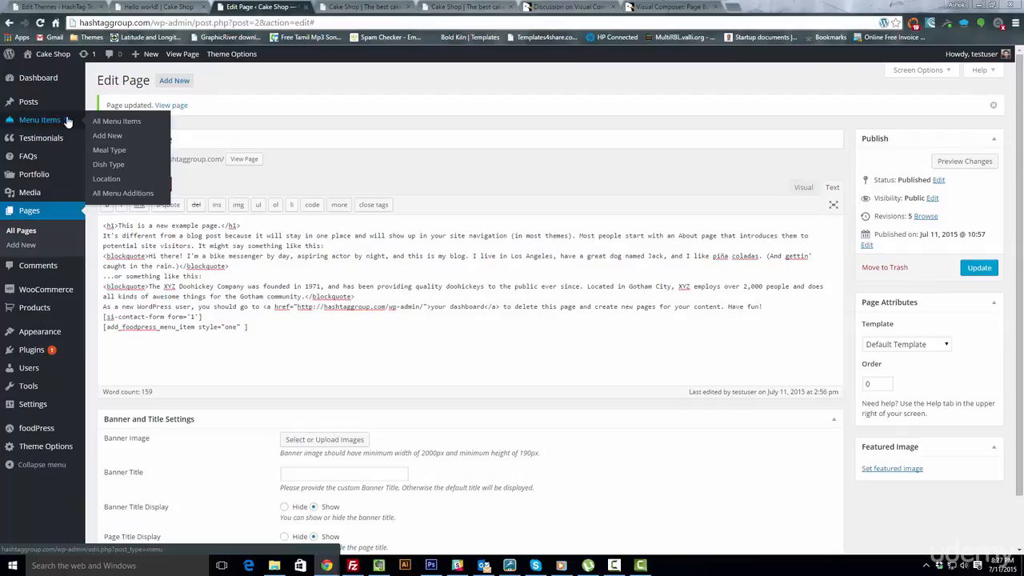
pyautogui.click(364, 7)
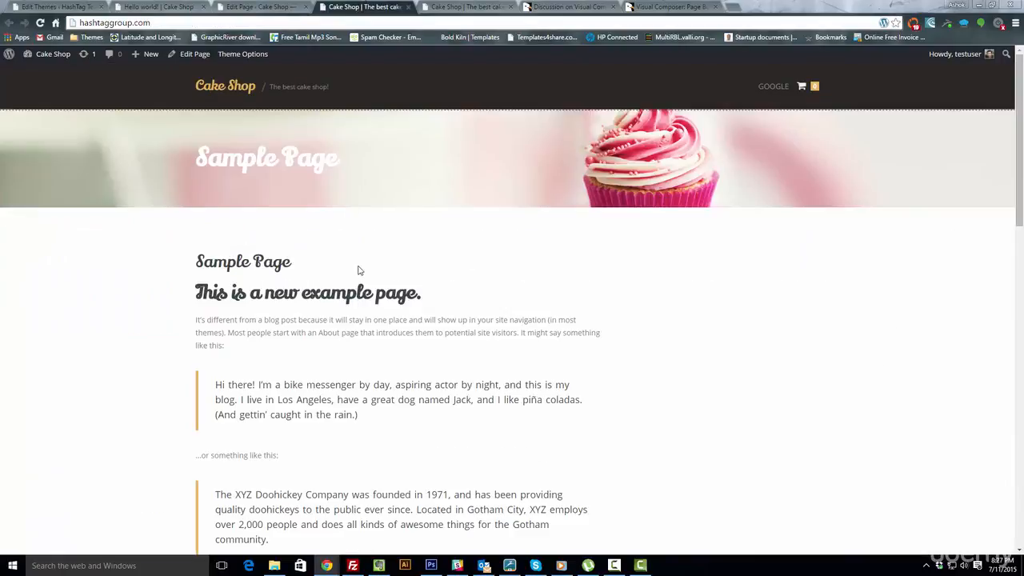
pyautogui.scroll(-6, 405, 364)
pyautogui.scroll(-5, 405, 365)
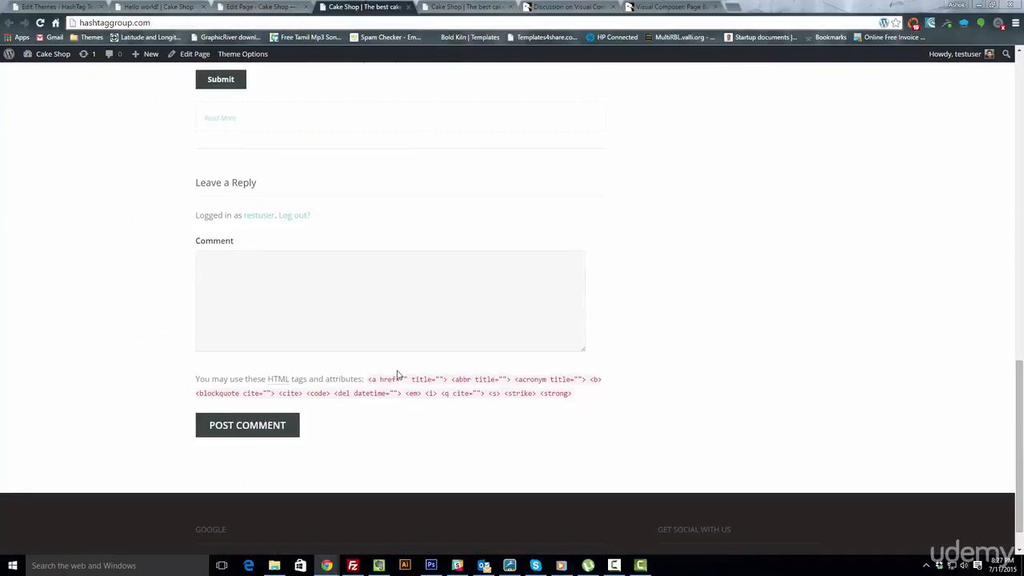
# - Change the form number in Sample Page's si-contact-form shortcode to 3 and select the foodPress menu shortcode below it
pyautogui.click(264, 6)
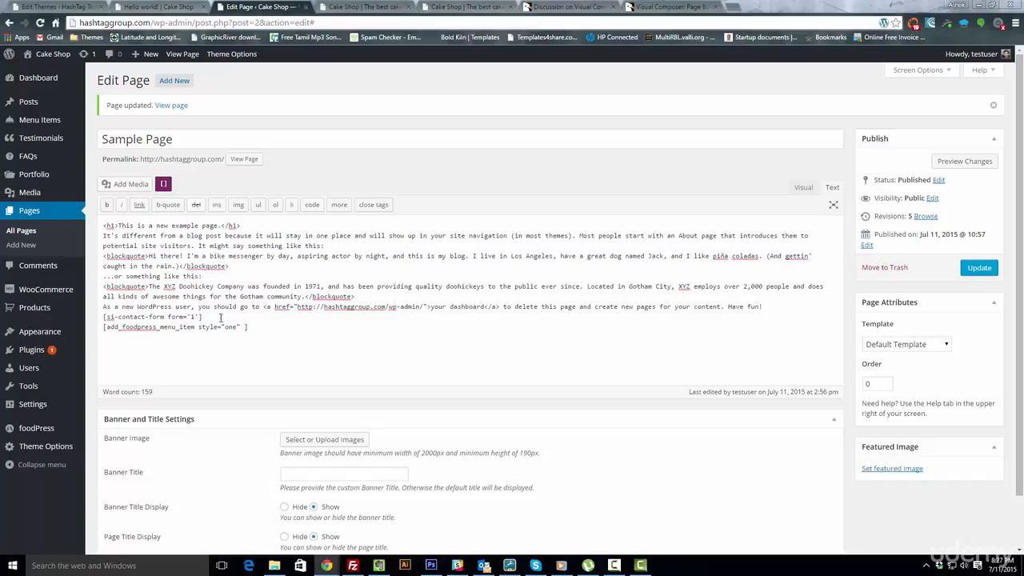
pyautogui.moveTo(220, 317); pyautogui.dragTo(88, 322)
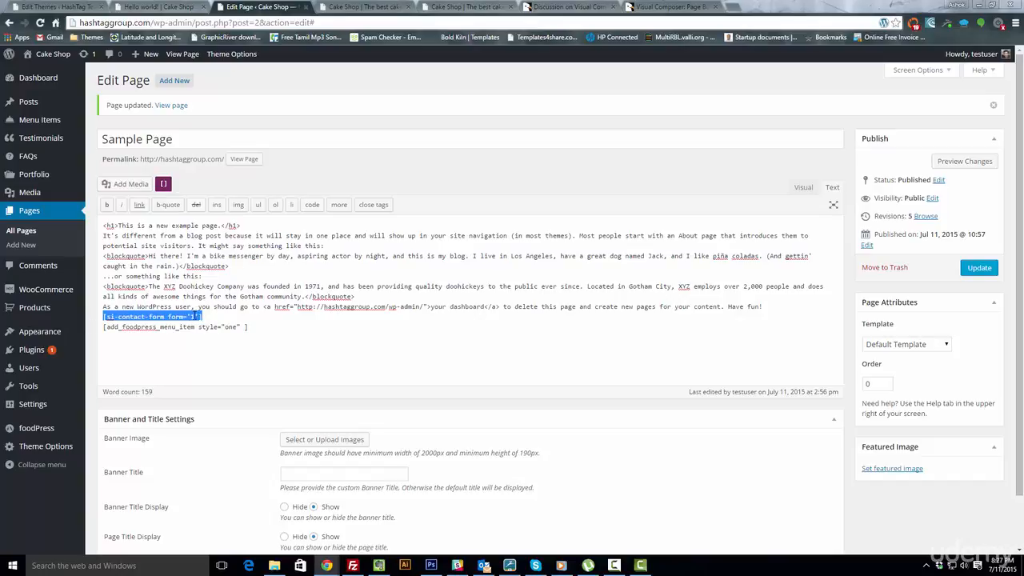
pyautogui.click(194, 317)
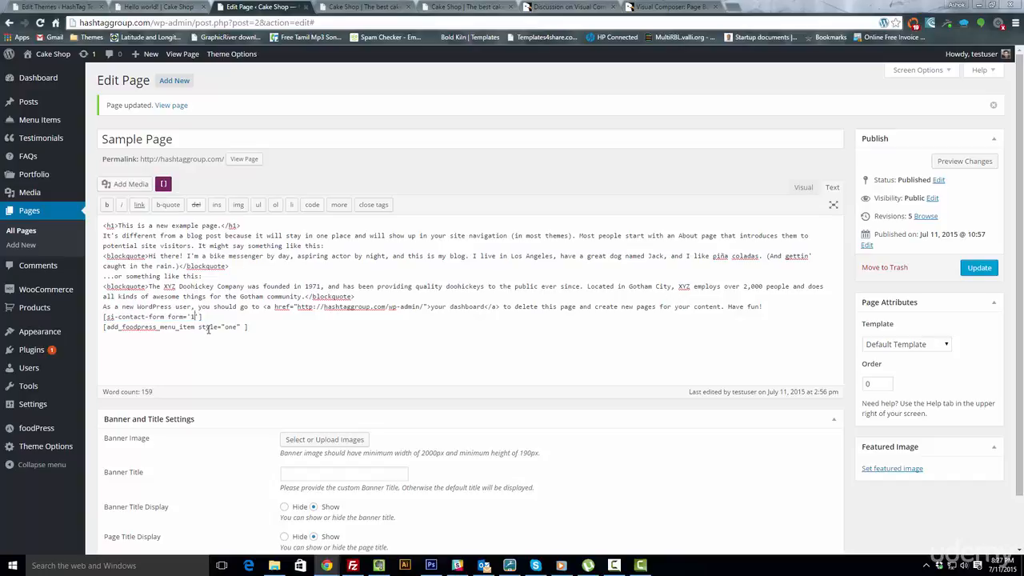
pyautogui.press('BackSpace')
pyautogui.write('3')
pyautogui.moveTo(254, 327); pyautogui.dragTo(104, 324)
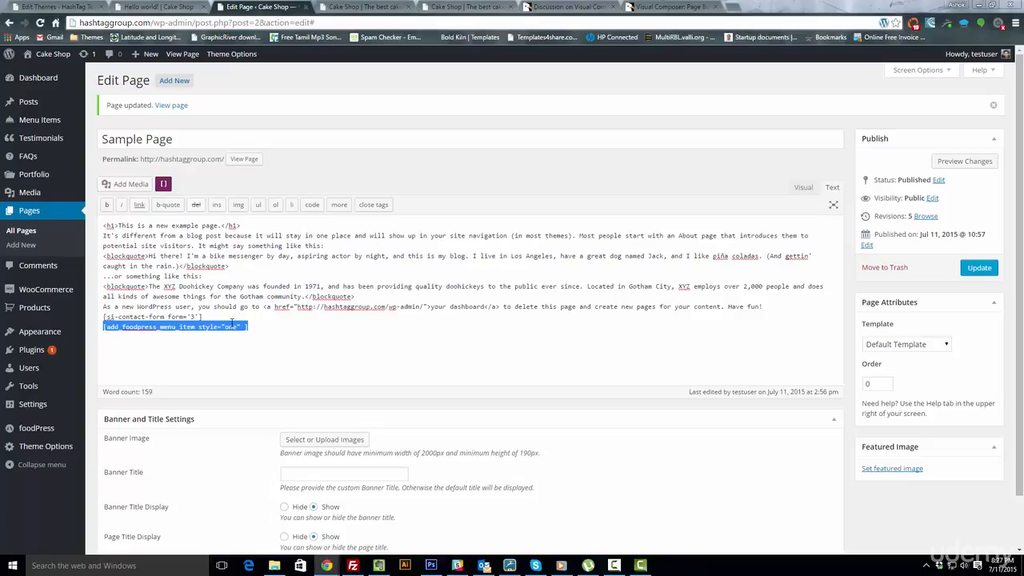